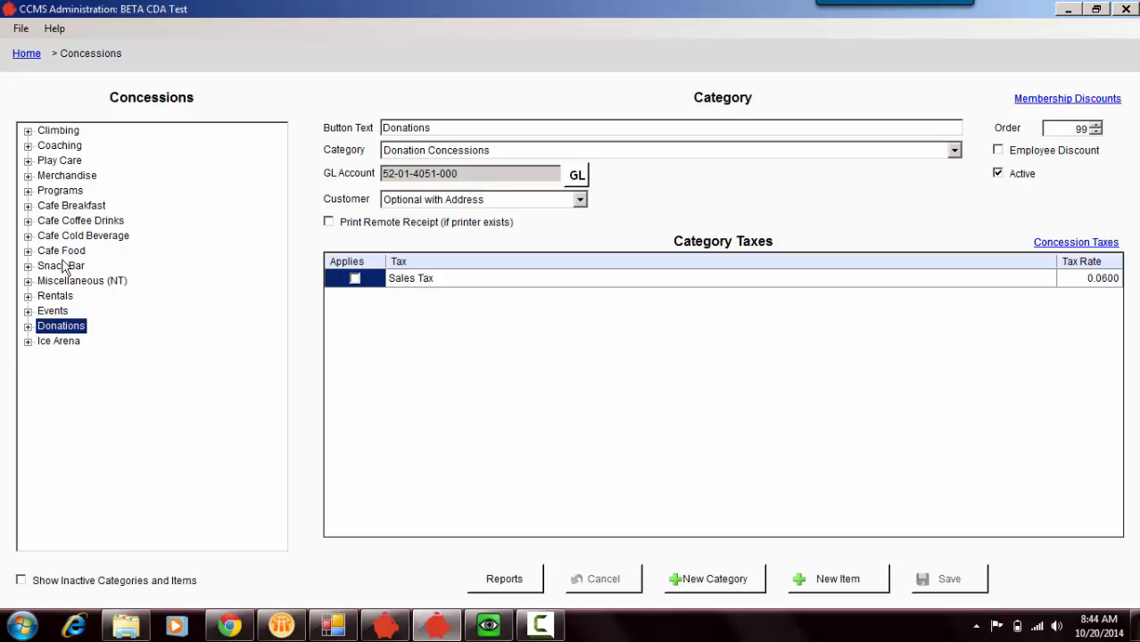
# - Create a new concession item under the Donations category with the button text "Clothe A Child Gift"
pyautogui.click(28, 326)
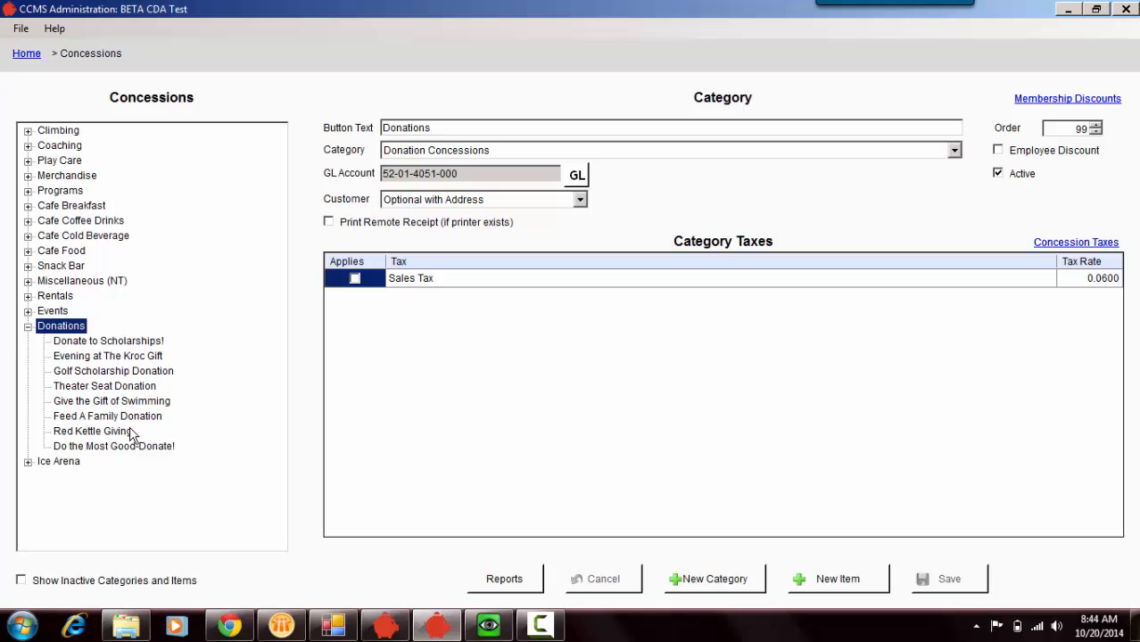
pyautogui.click(852, 581)
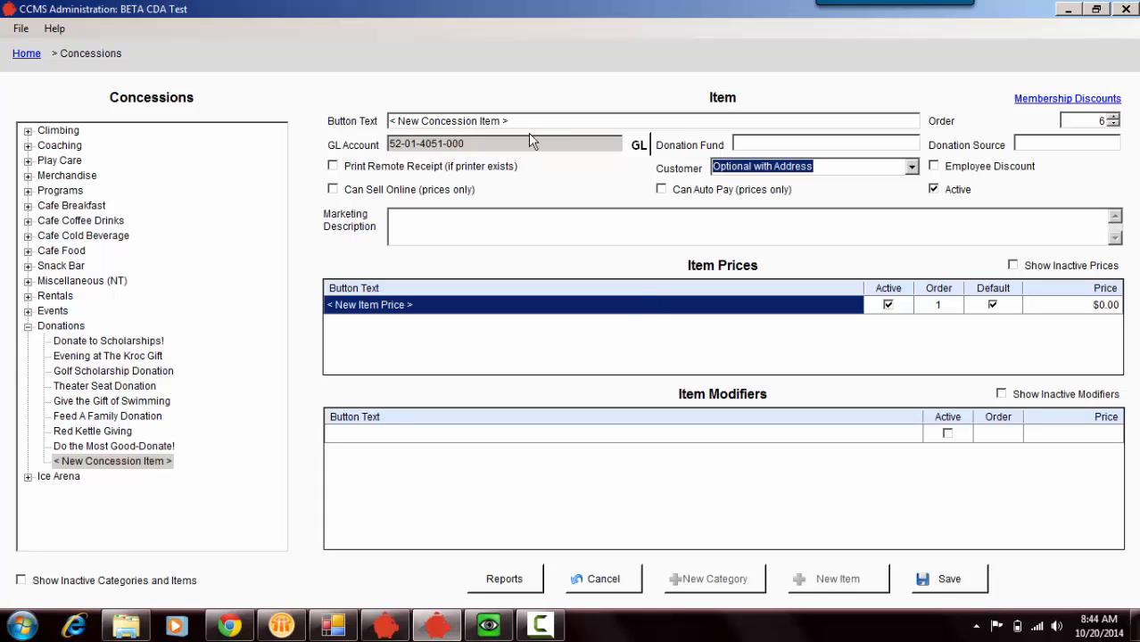
pyautogui.moveTo(523, 124); pyautogui.dragTo(305, 119)
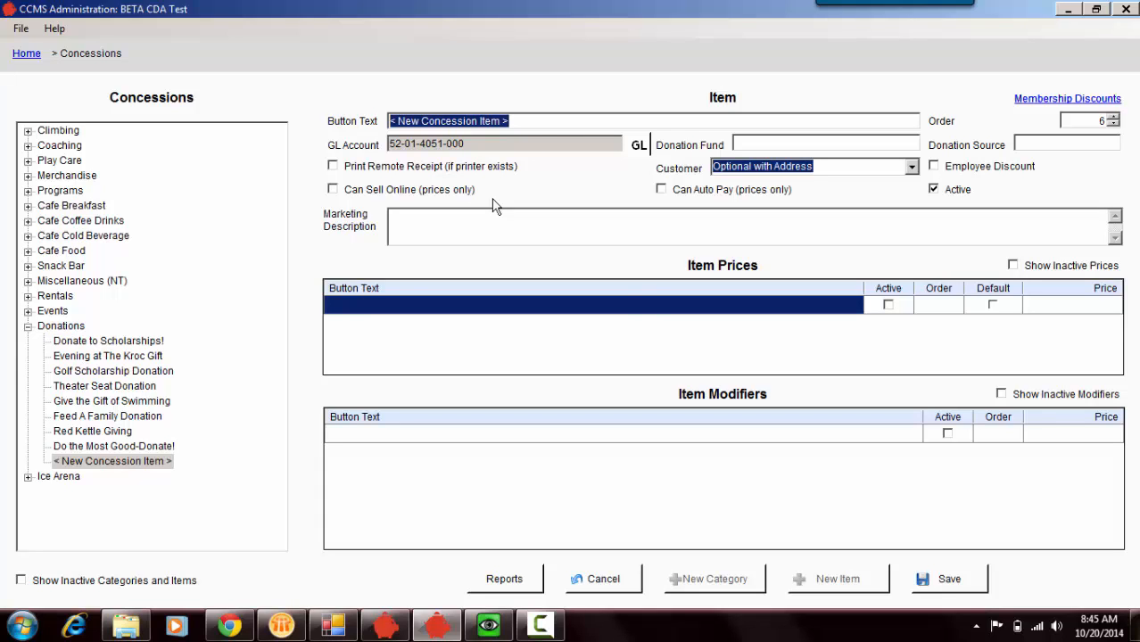
pyautogui.write('Clo')
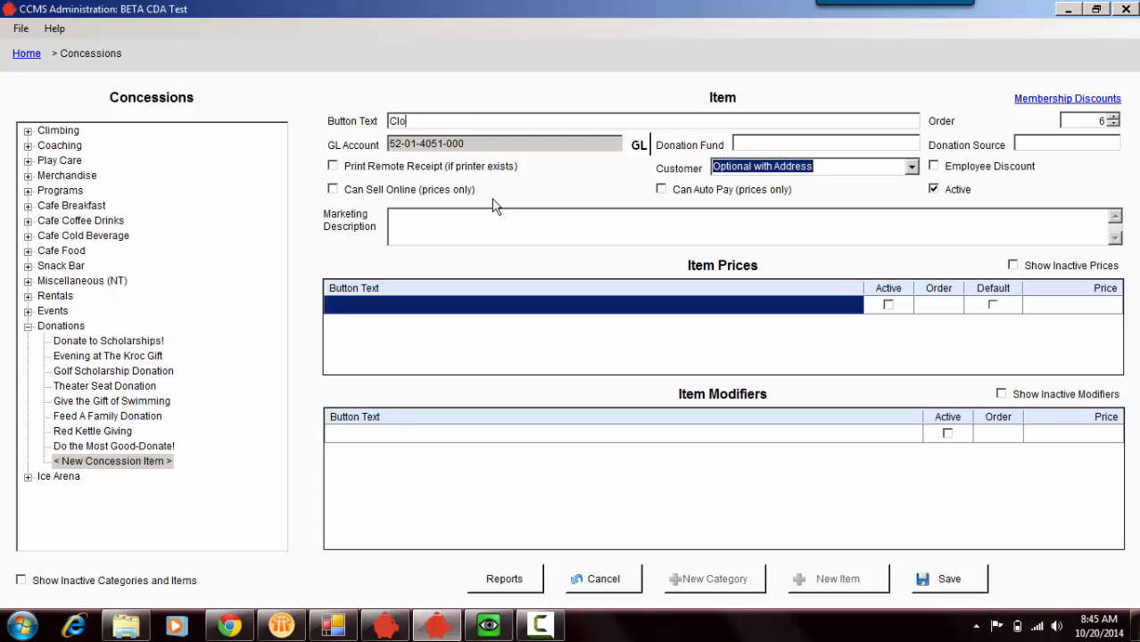
pyautogui.write('the A Child Gift')
# - Set the new item's donation fund to FTYU67 and its donation source to 15456UYT
pyautogui.click(747, 146)
pyautogui.write('FTY')
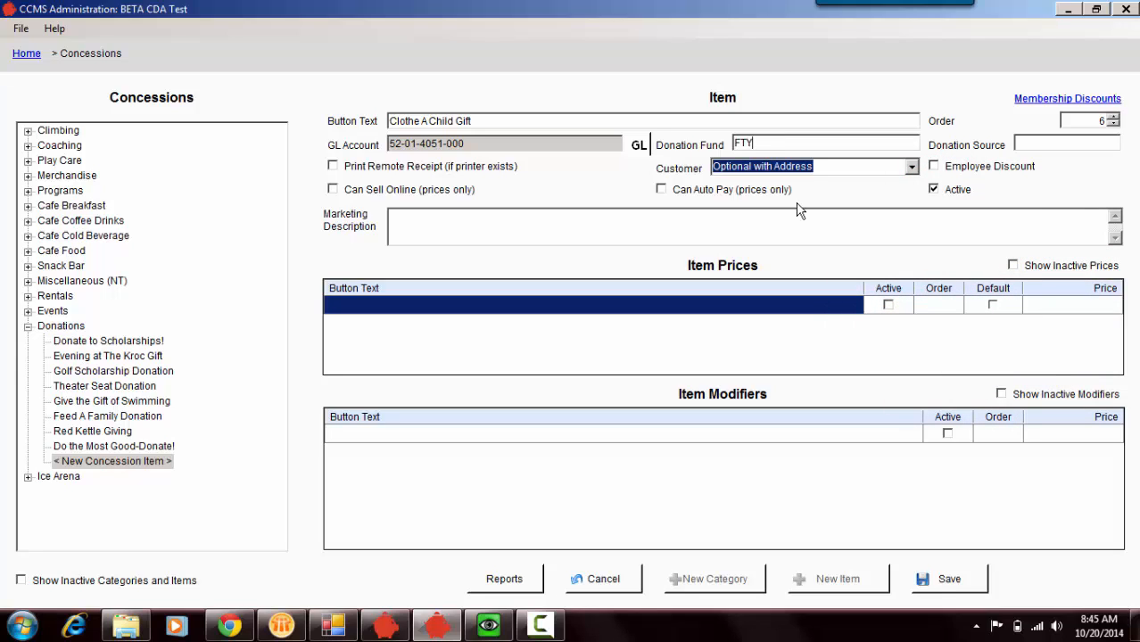
pyautogui.write('U67')
pyautogui.click(1034, 143)
pyautogui.write('456UYT')
pyautogui.click(1018, 143)
pyautogui.write('15')
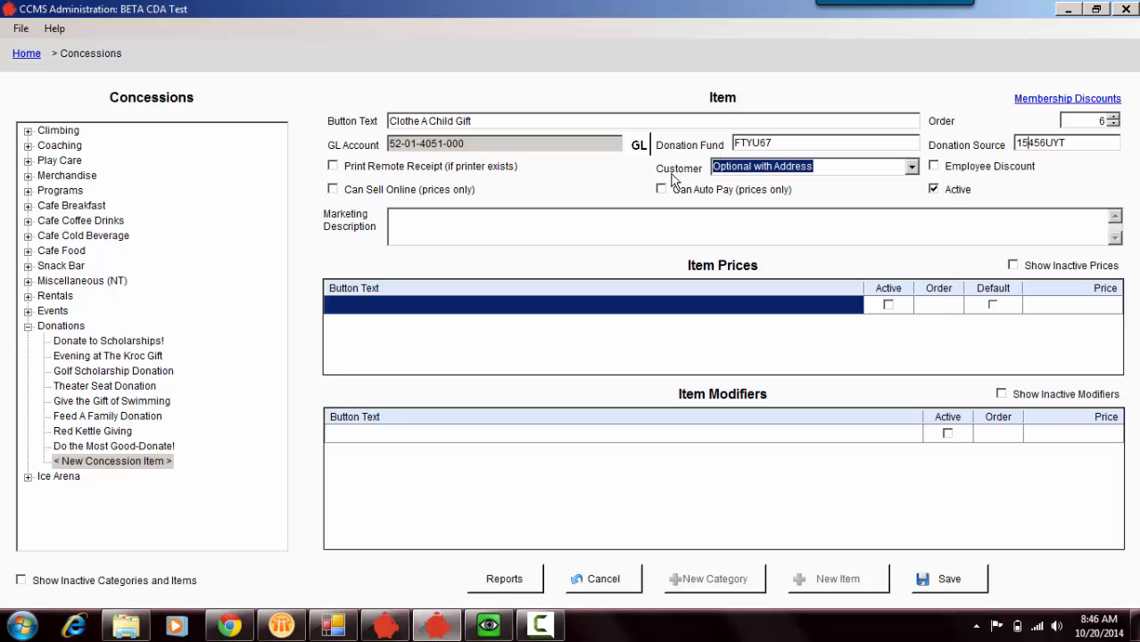
# - Choose Optional with Address as the customer setting and enter the marketing description "Give the gift of clothes to a young local child......"
pyautogui.click(758, 167)
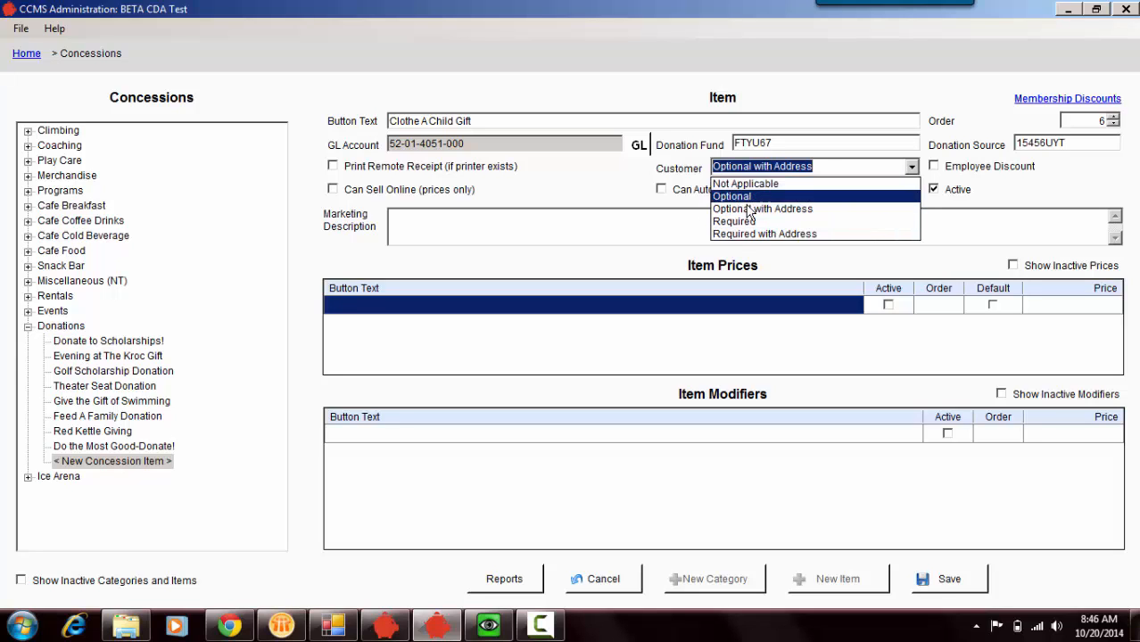
pyautogui.click(816, 215)
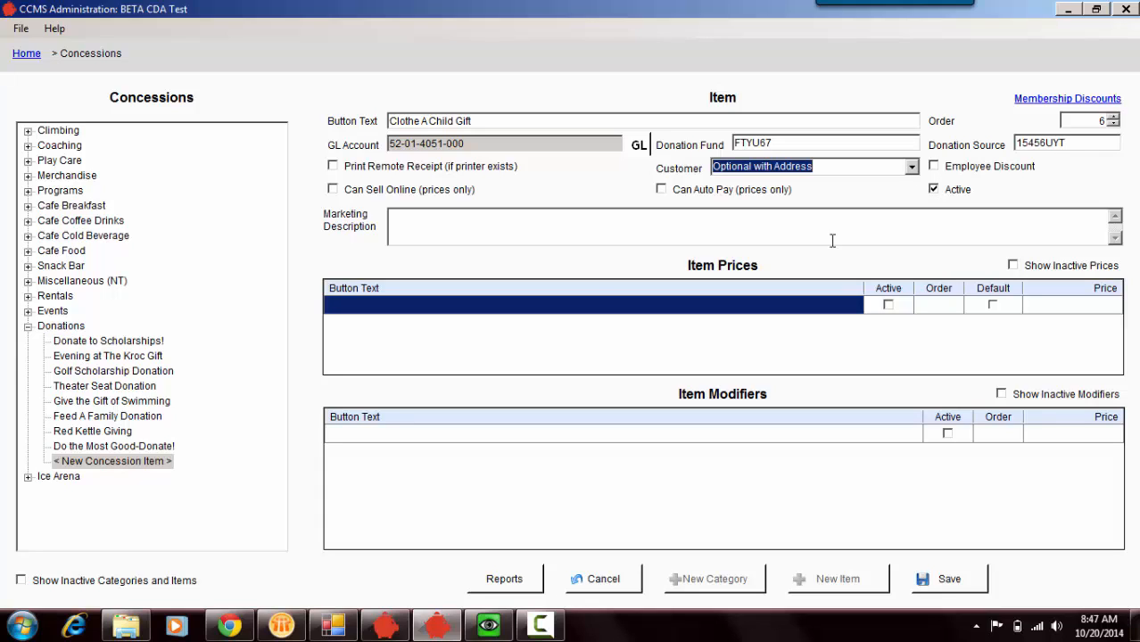
pyautogui.click(399, 218)
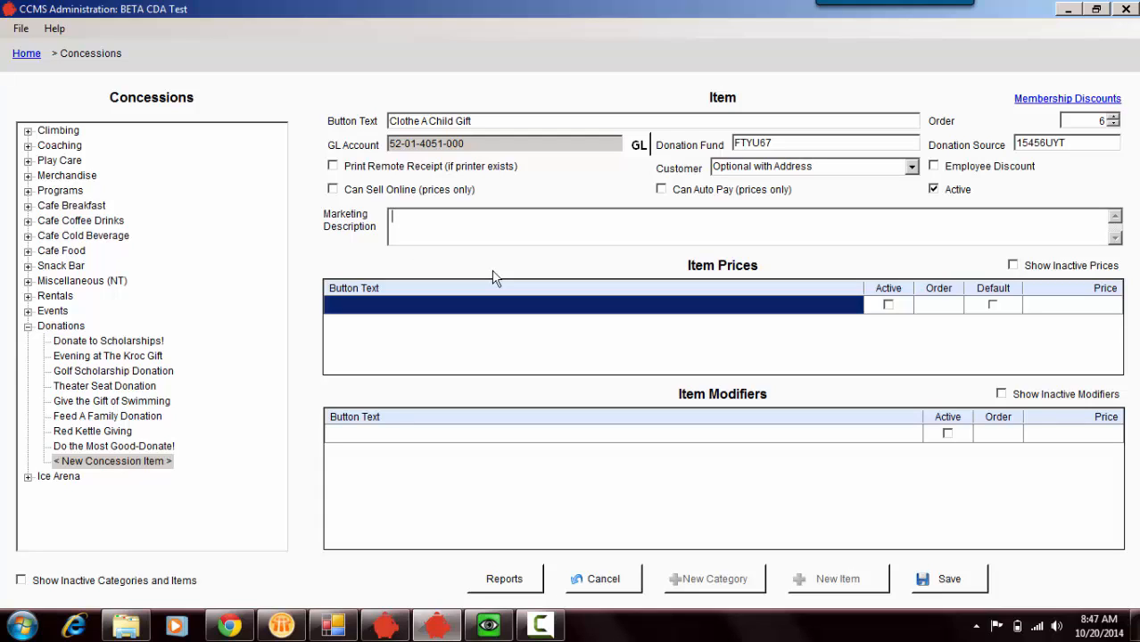
pyautogui.write('Give the gift of clost')
pyautogui.write('he')
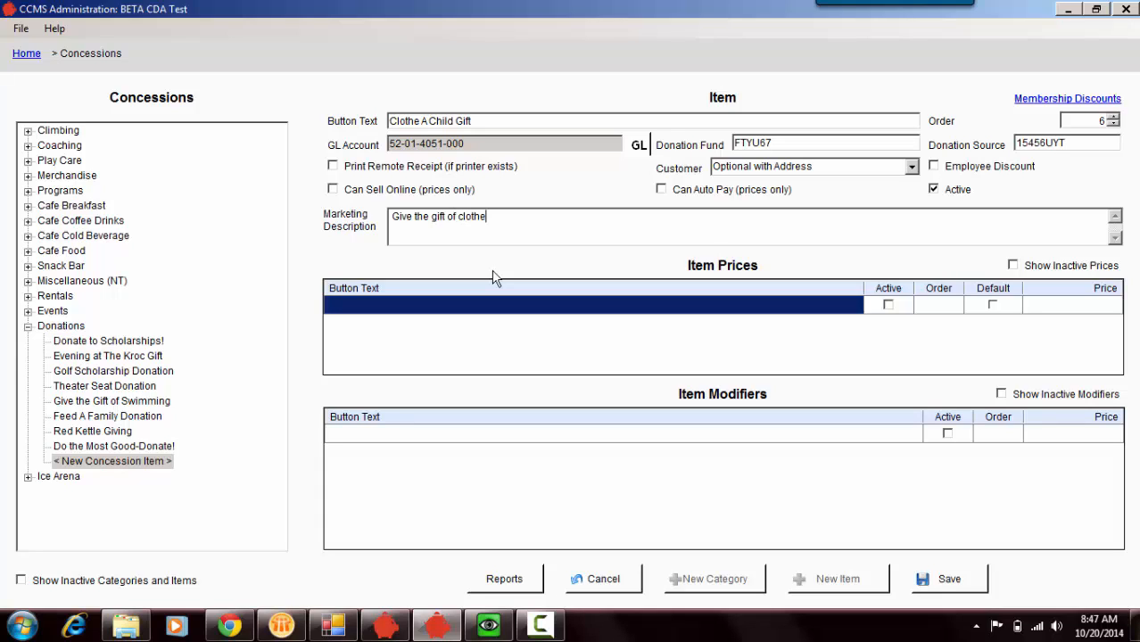
pyautogui.write('s to a youngh')
pyautogui.press('BackSpace')
pyautogui.press('BackSpace')
pyautogui.press('BackSpace')
pyautogui.write('g local child......')
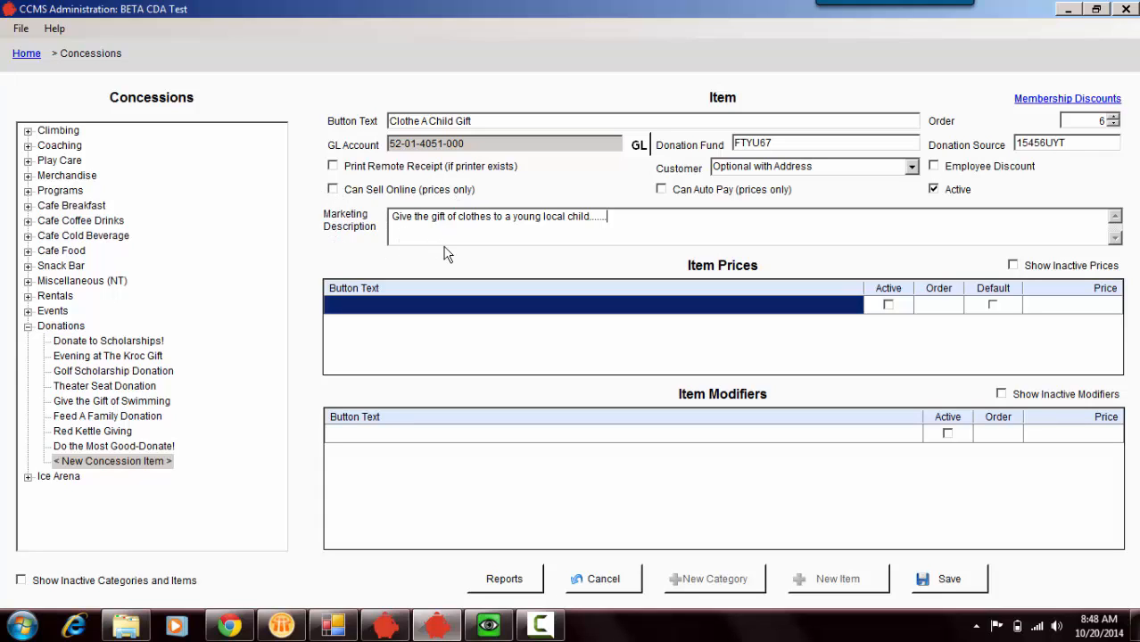
# - Add a first item price named "Enter Amount", keeping it active, default and priced at $0.00
pyautogui.click(450, 315)
pyautogui.click(449, 315)
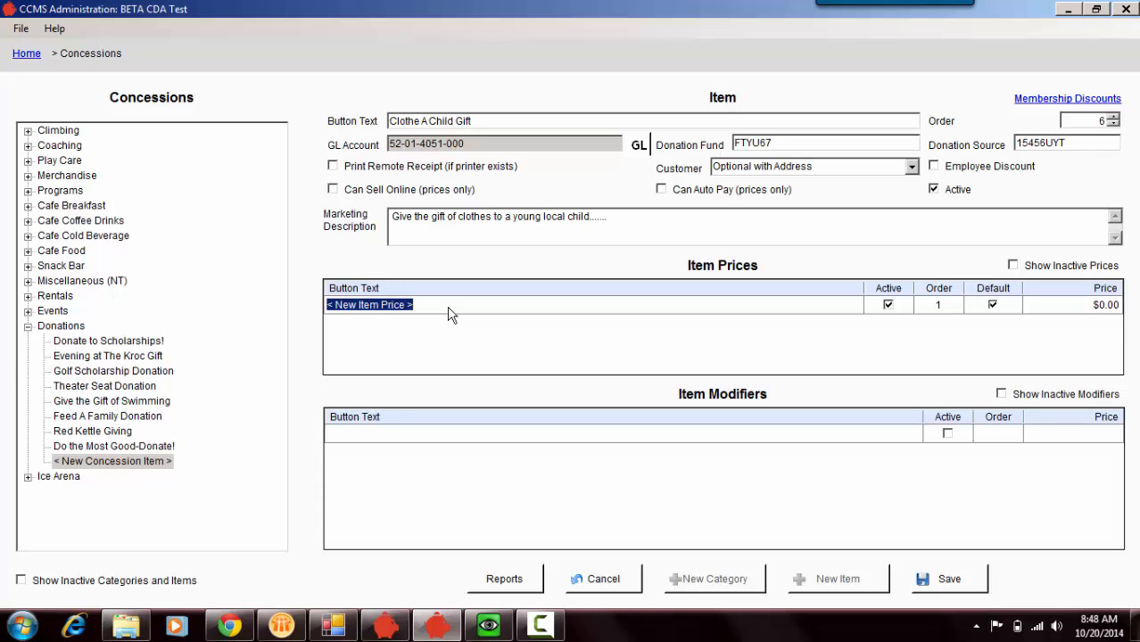
pyautogui.write('Enter Am')
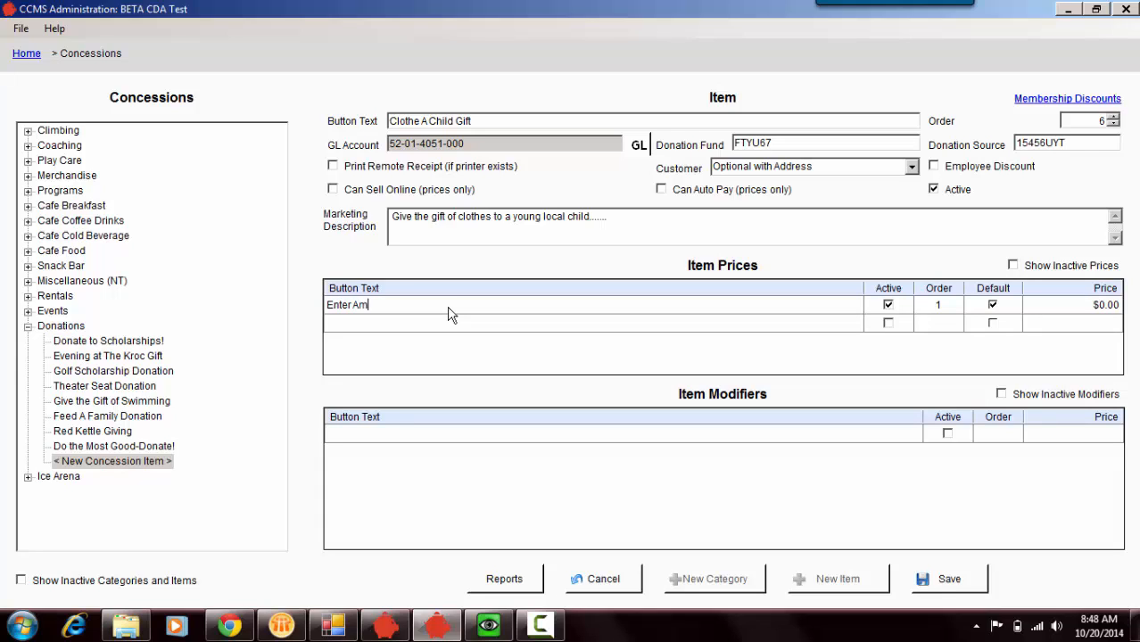
pyautogui.write('ount')
pyautogui.press('Tab')
pyautogui.press('Tab')
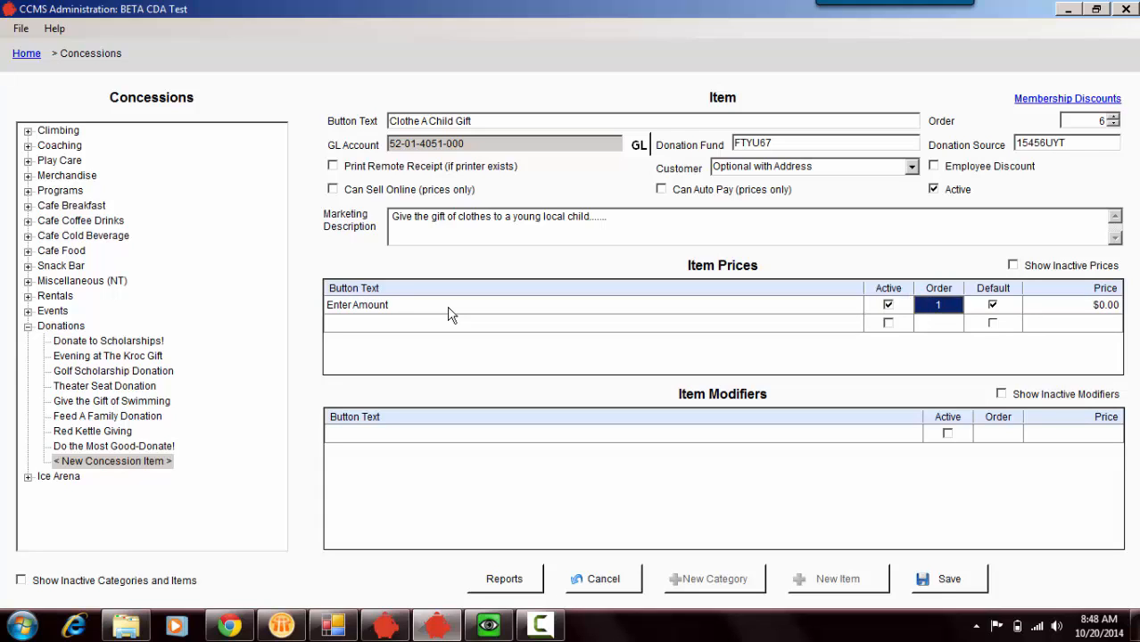
pyautogui.press('Tab')
pyautogui.press('Tab')
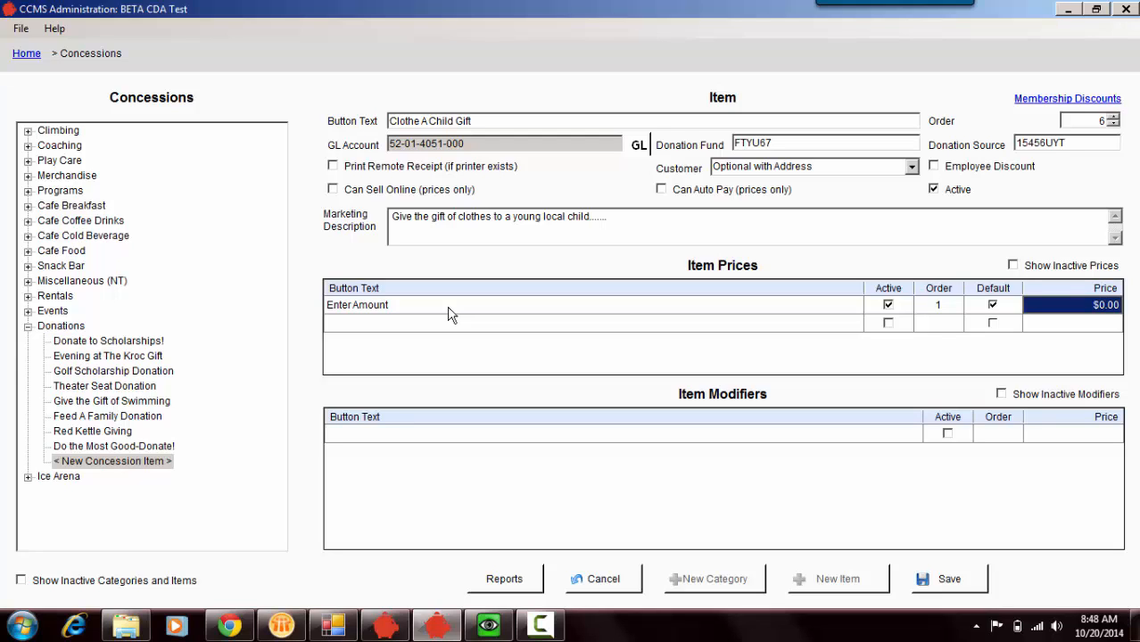
# - Add a second item price named "Clothe 1 Child" with a price of $75.00
pyautogui.click(455, 331)
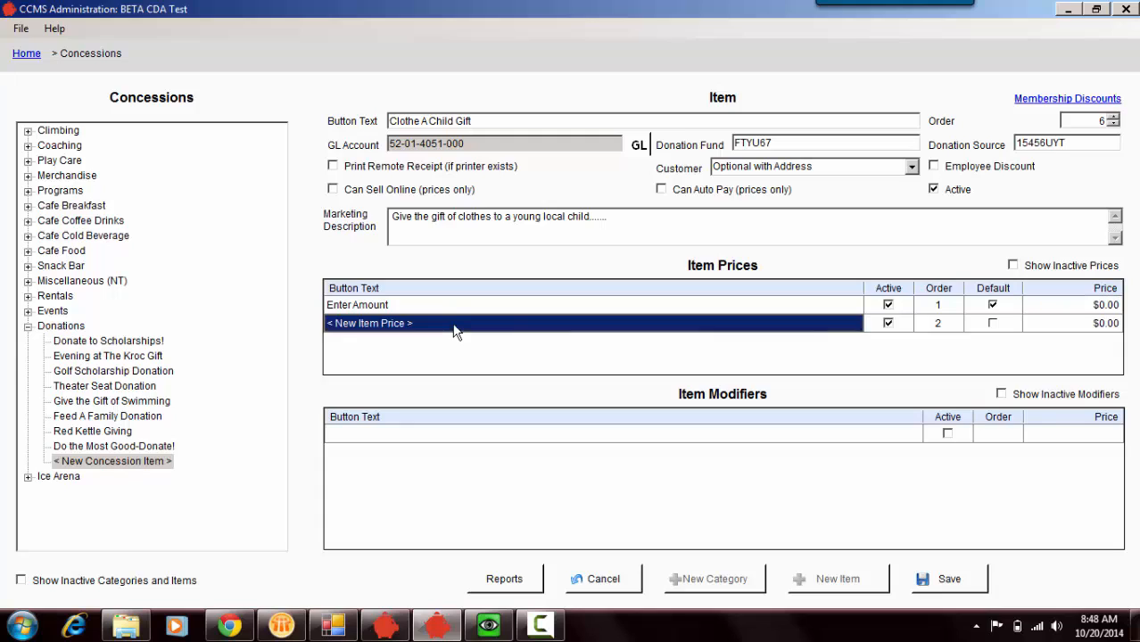
pyautogui.click(455, 331)
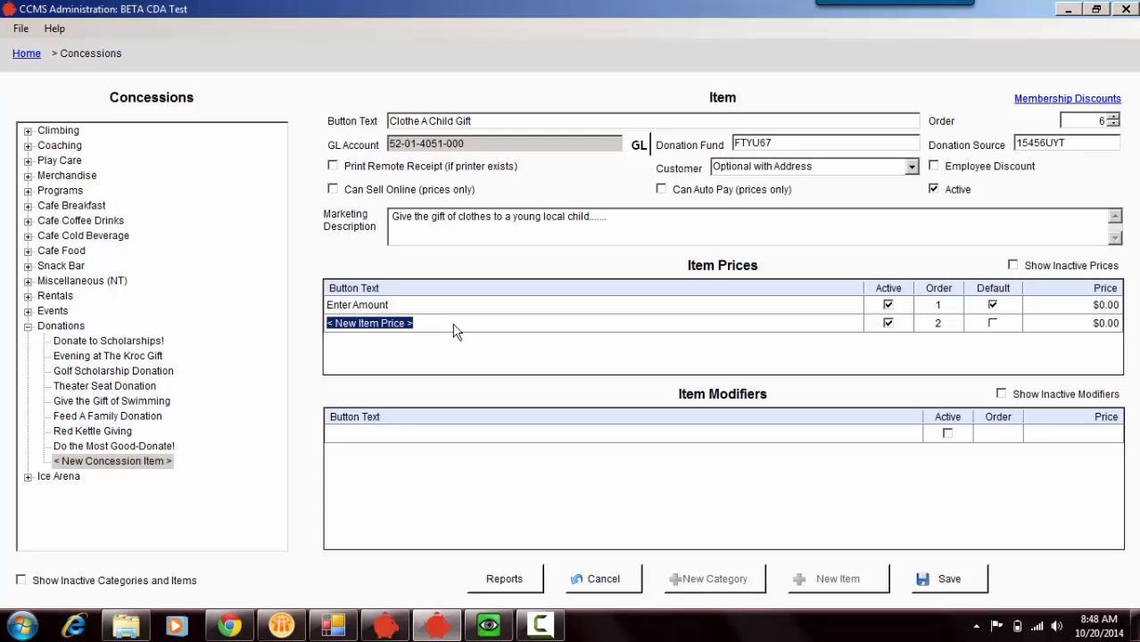
pyautogui.write('Cl')
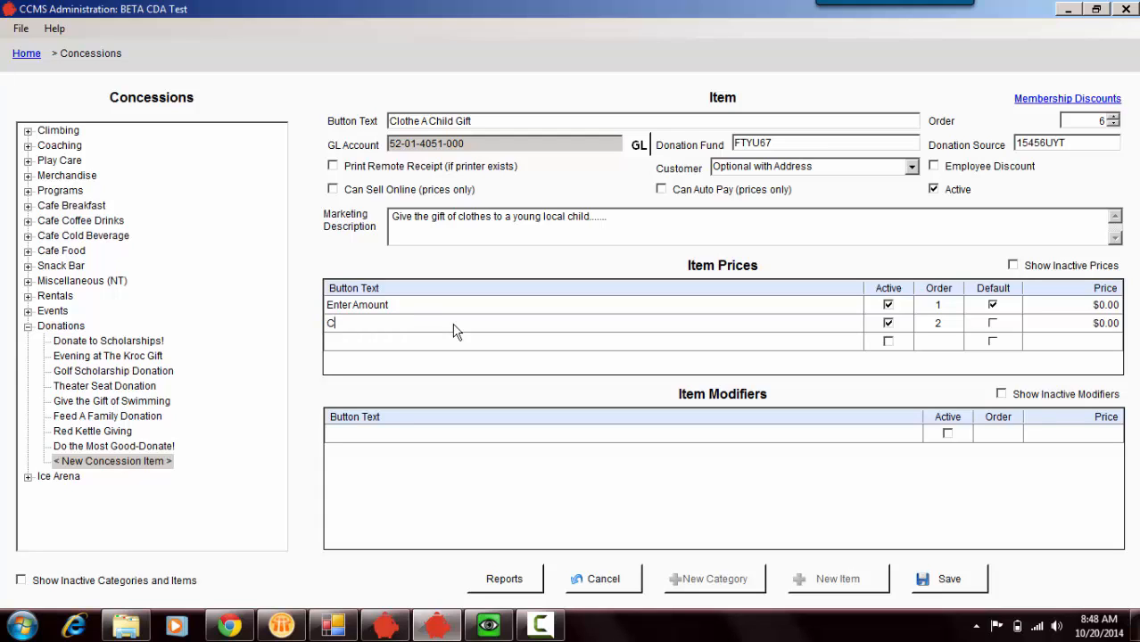
pyautogui.write('othe 1 Child')
pyautogui.press('Tab')
pyautogui.press('Tab')
pyautogui.press('Tab')
pyautogui.press('Tab')
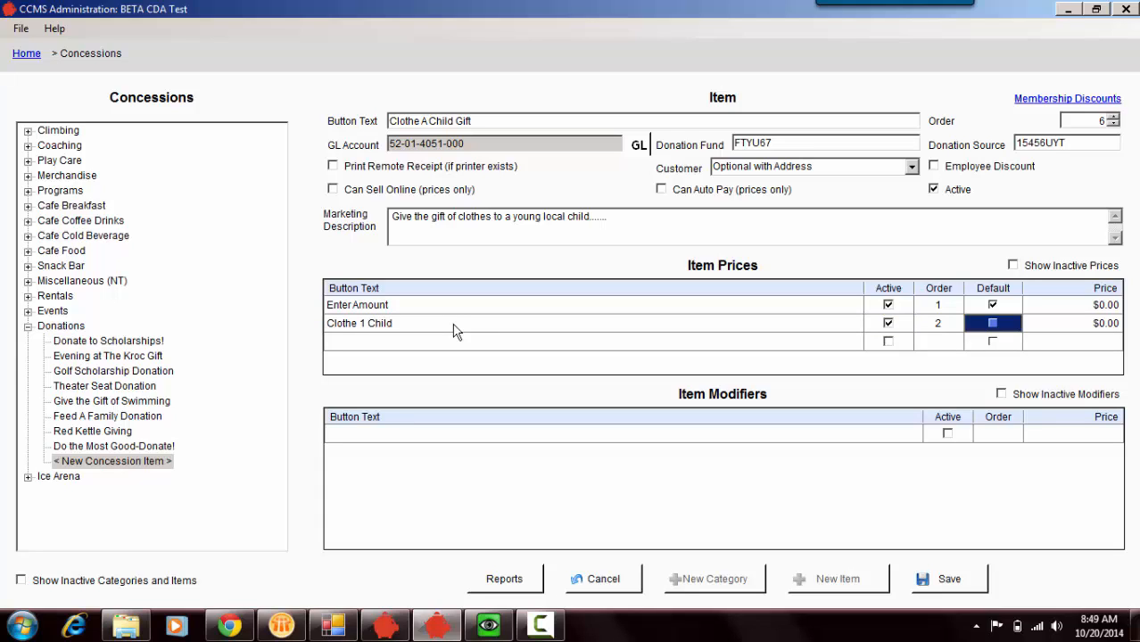
pyautogui.write('7')
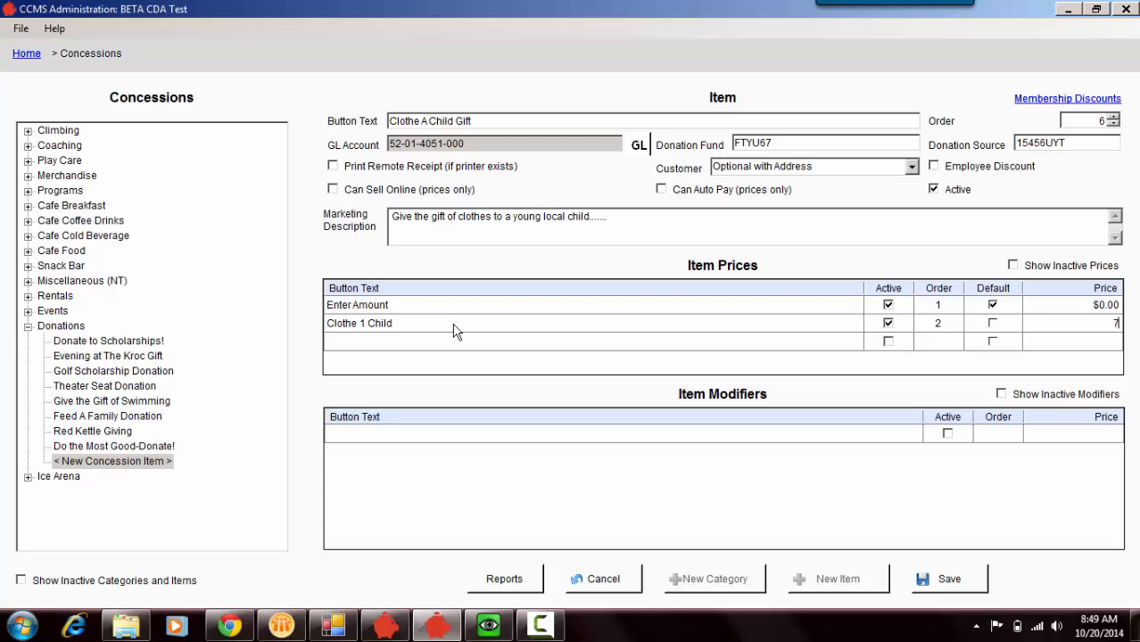
pyautogui.write('5.00')
pyautogui.press('Tab')
# - Add a third item price named "Clothe 2 Children" at $150.00 and save the donation item
pyautogui.write('Clothe ')
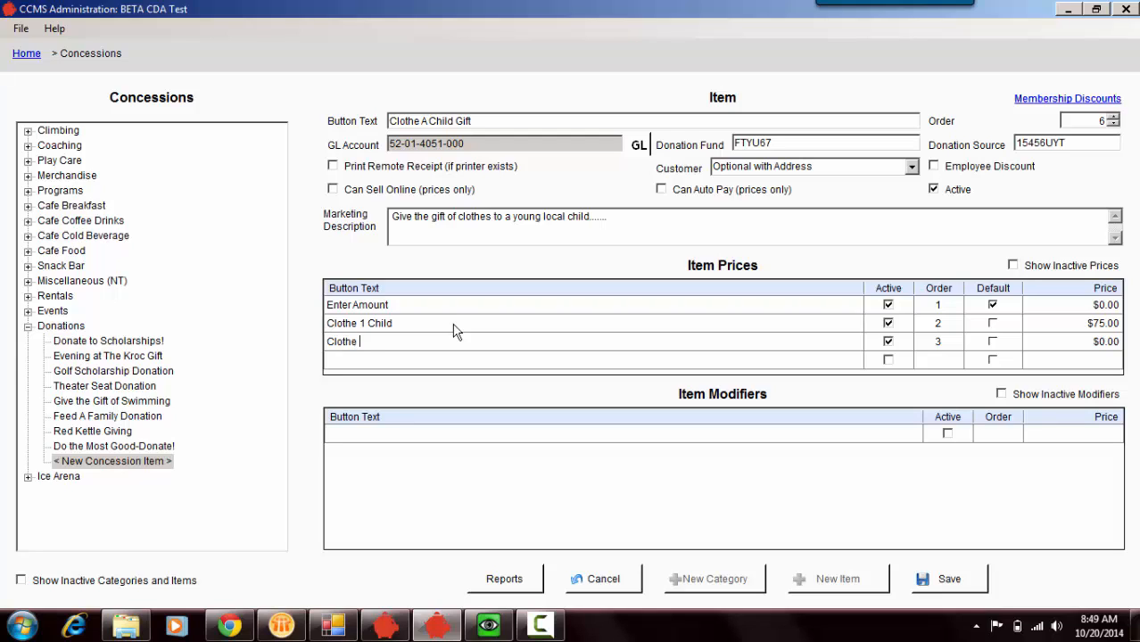
pyautogui.write('2 Children')
pyautogui.press('Tab')
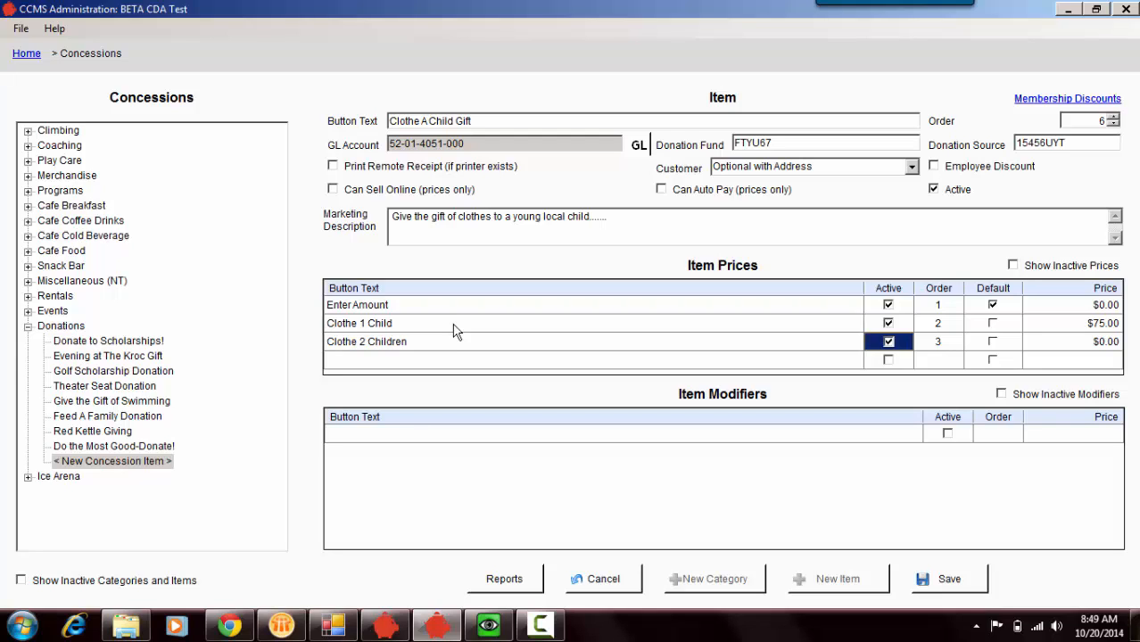
pyautogui.press('Tab')
pyautogui.press('Tab')
pyautogui.press('Tab')
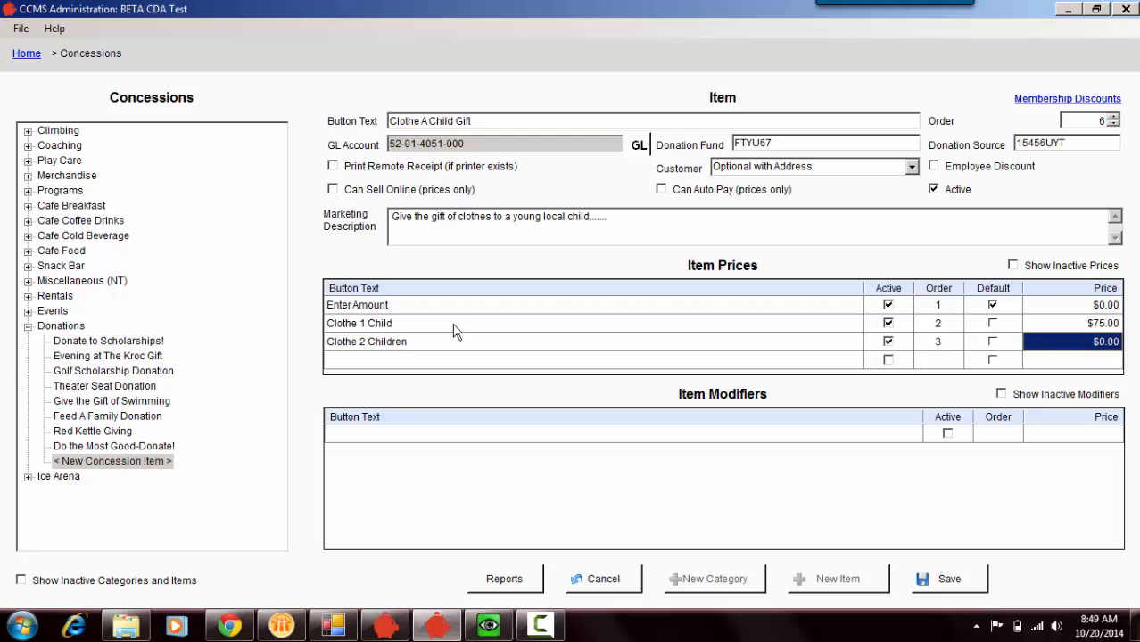
pyautogui.write('150')
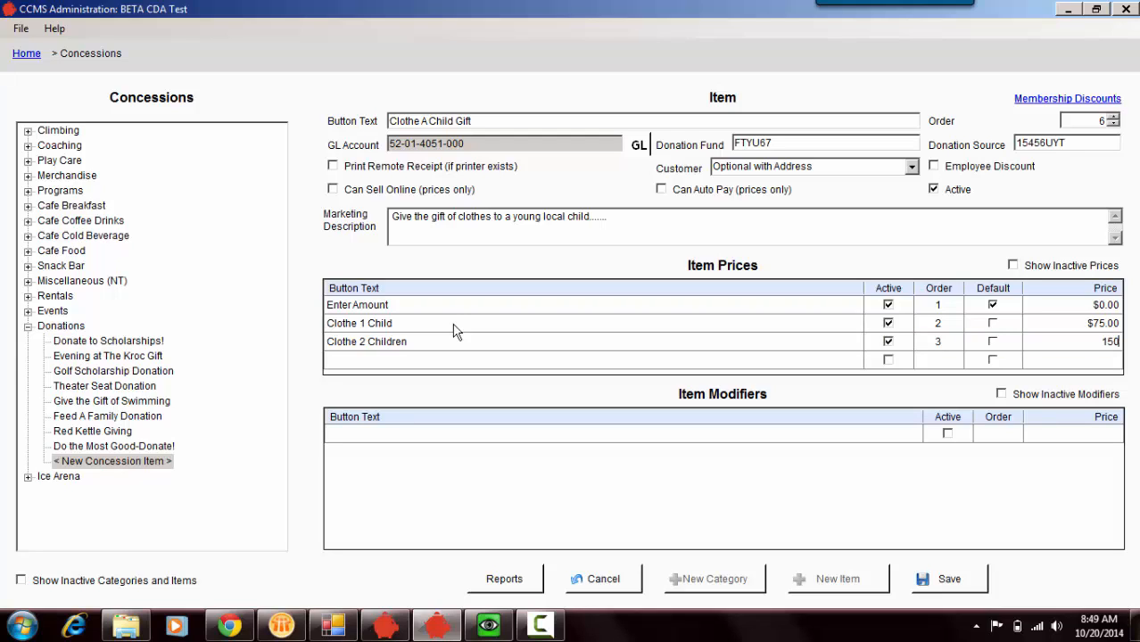
pyautogui.write('.00')
pyautogui.click(959, 580)
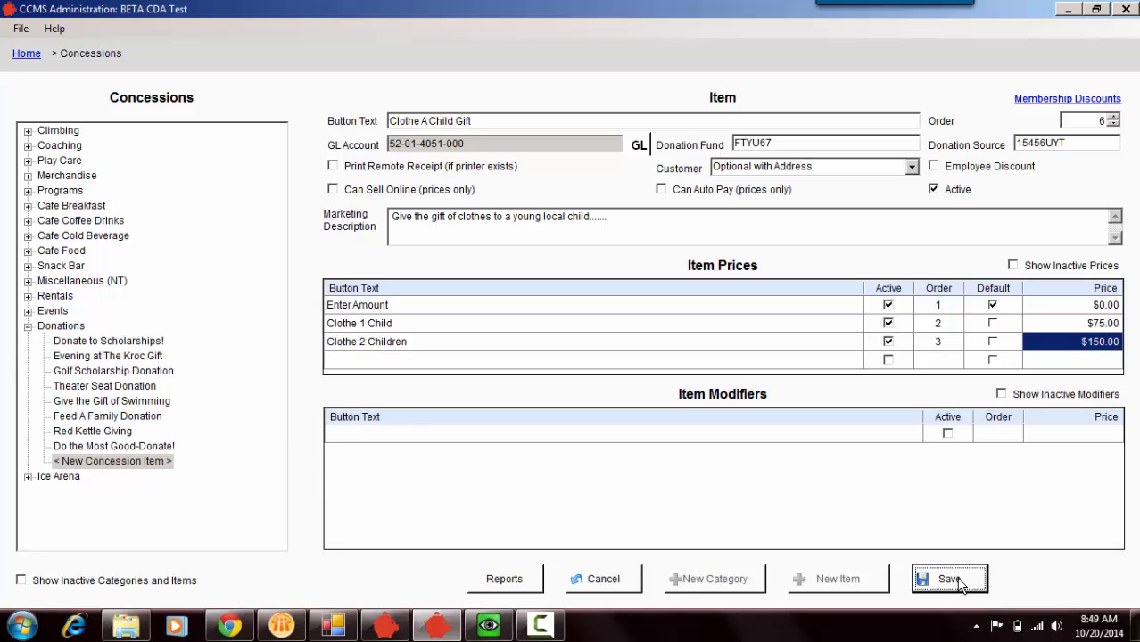
pyautogui.click(954, 580)
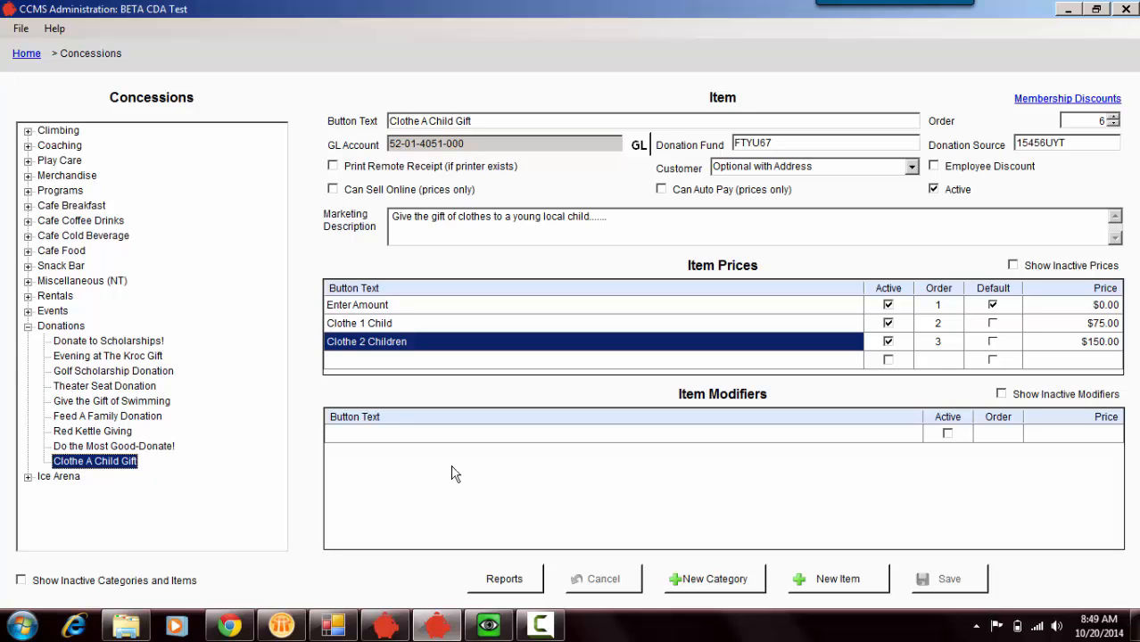
# - Switch to the remote CCMS RMS register session and log in by entering the personnel bar code
pyautogui.click(490, 628)
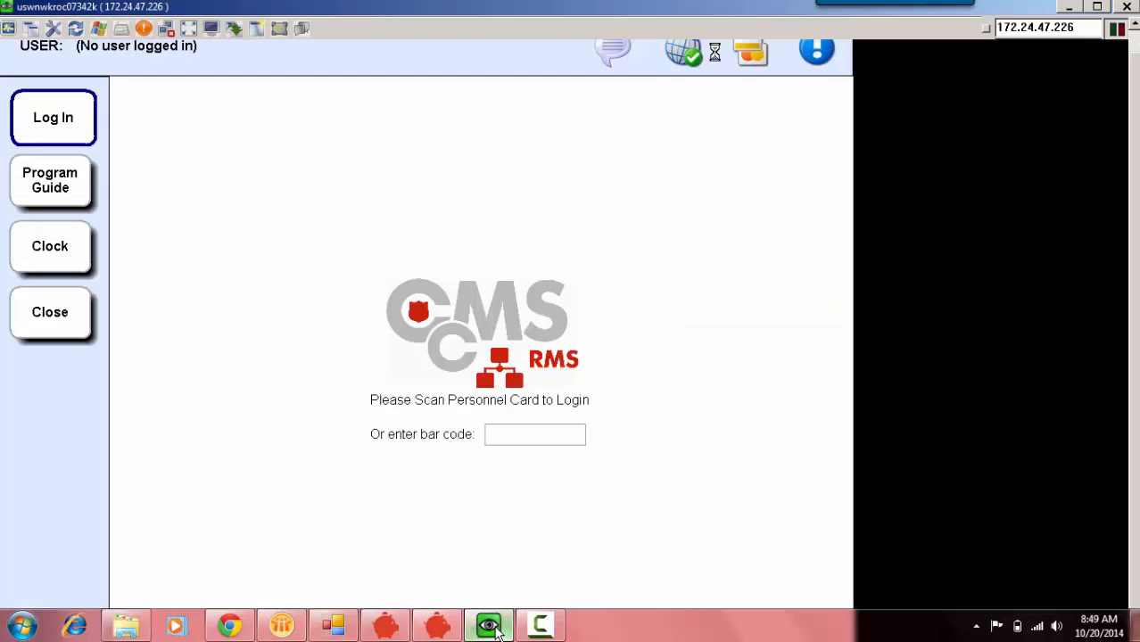
pyautogui.click(510, 432)
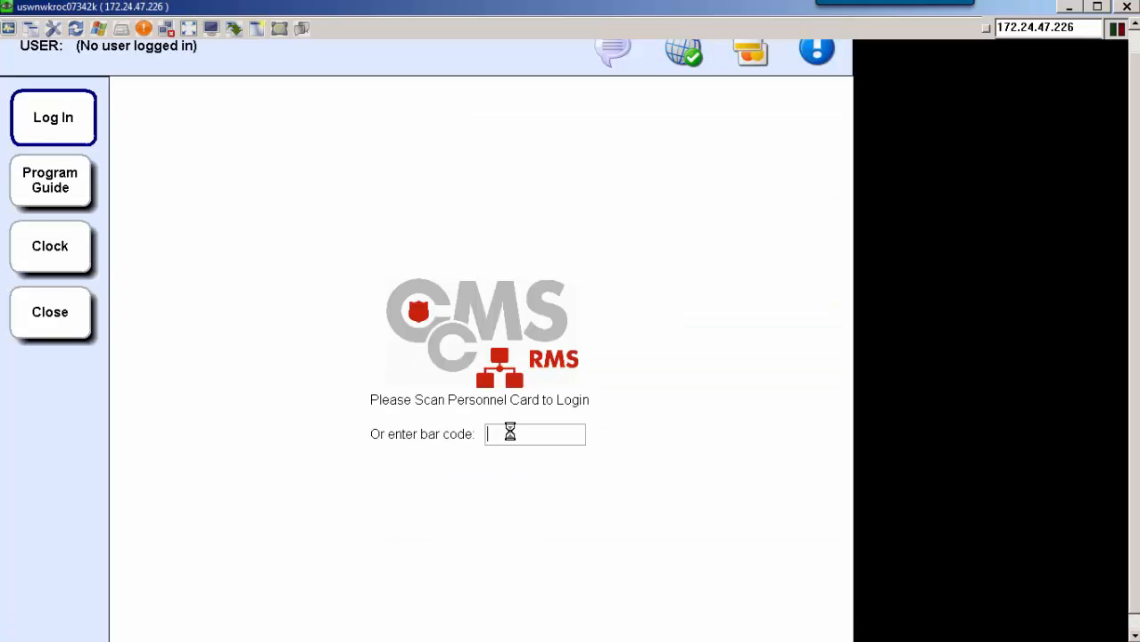
pyautogui.write('●●')
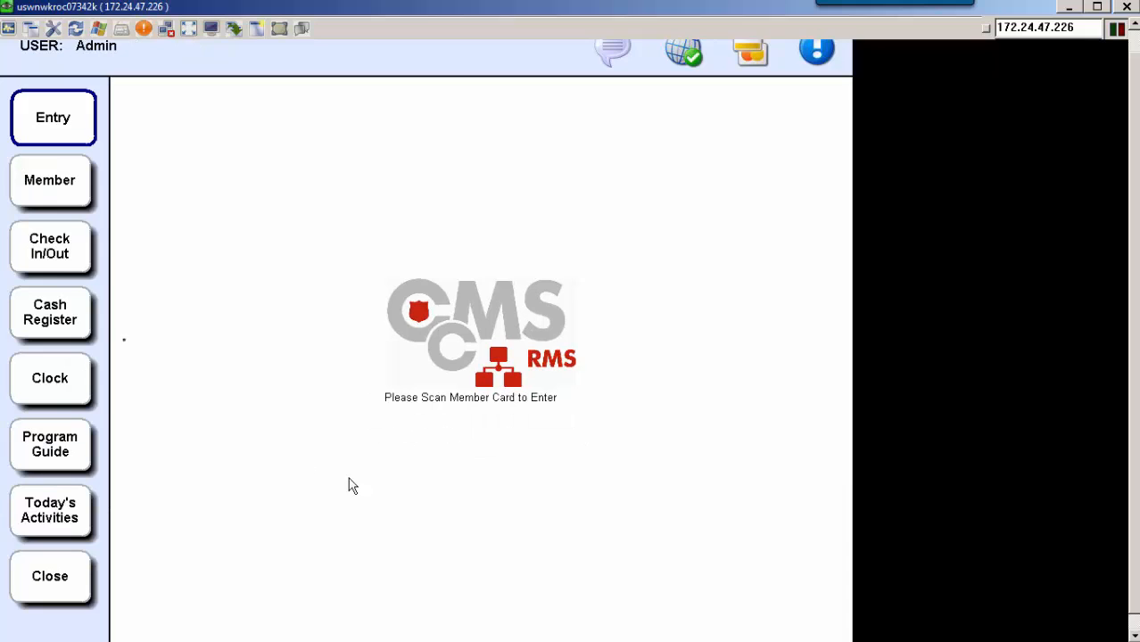
# - Open the Clothe A Child Gift item among the Donations in the cash register
pyautogui.click(77, 311)
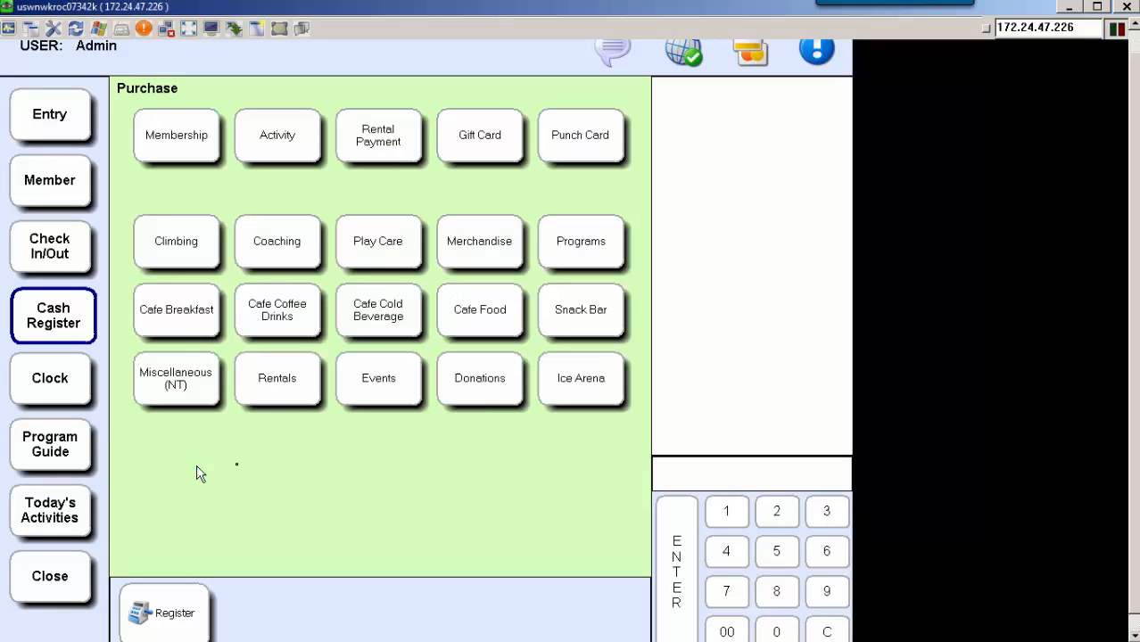
pyautogui.click(481, 393)
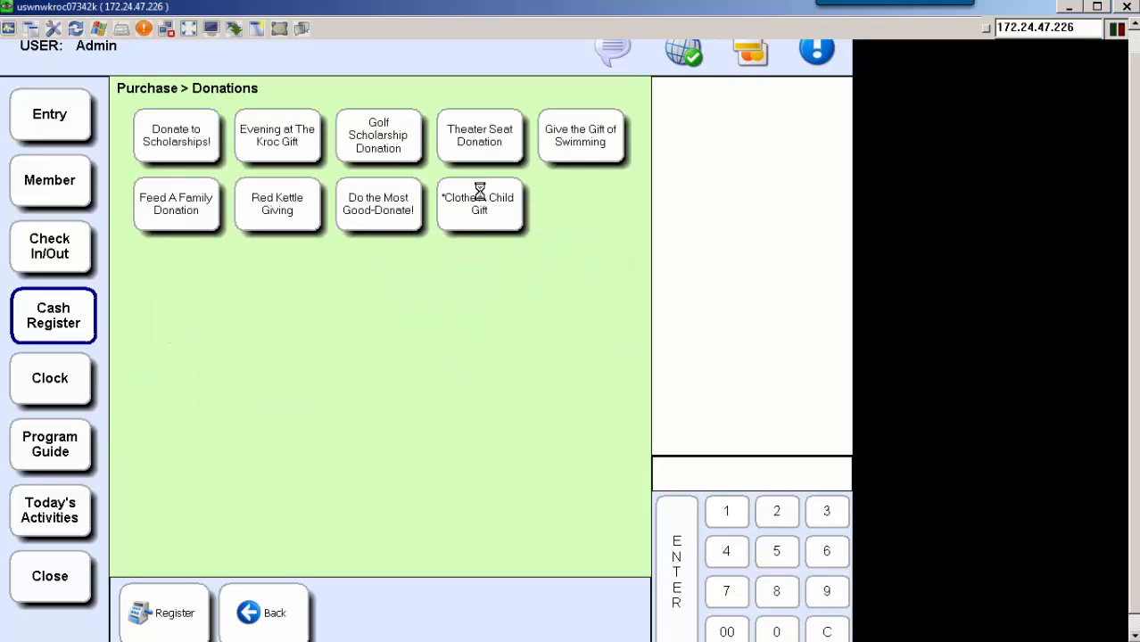
pyautogui.click(509, 214)
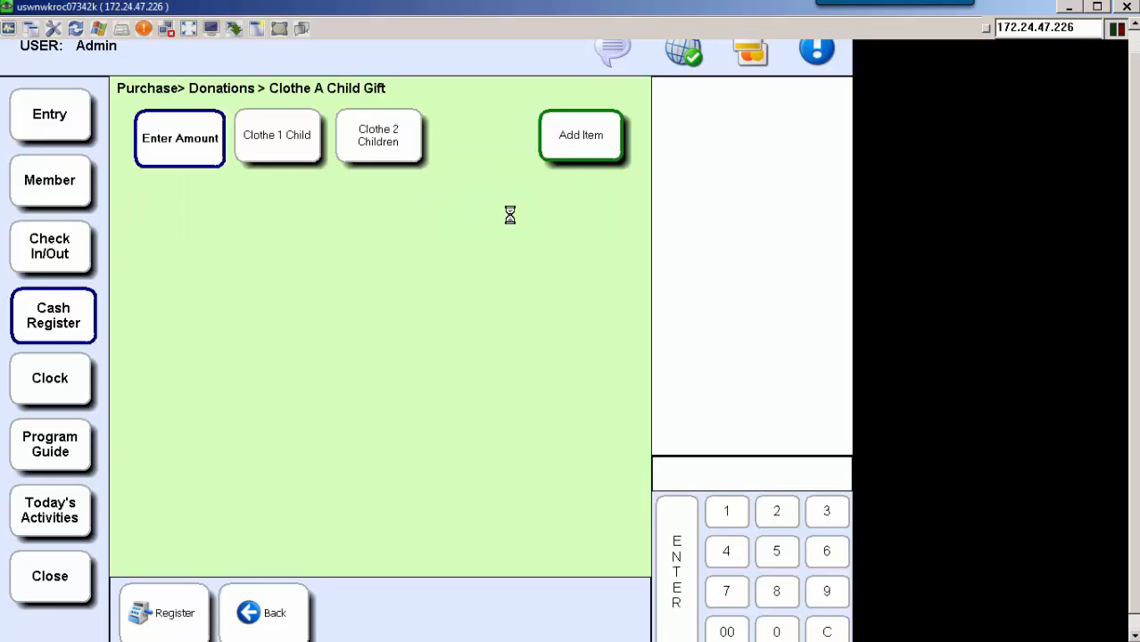